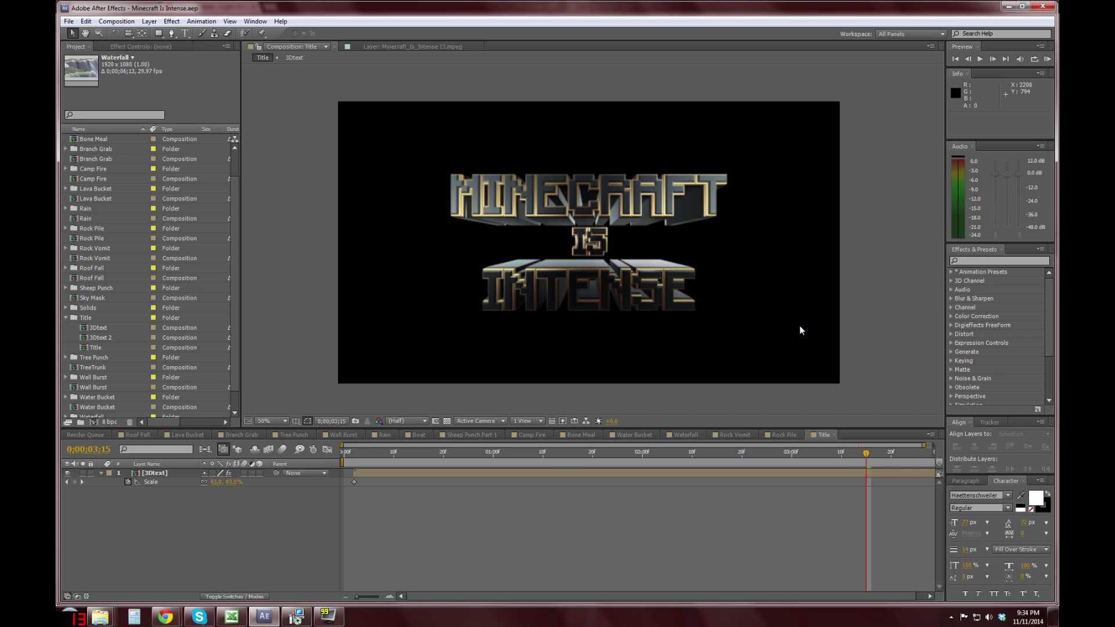
# Step: Open the Wall Burst composition and preview the wall cracking and bursting apart around 0;00;03;20
pyautogui.click(356, 434)
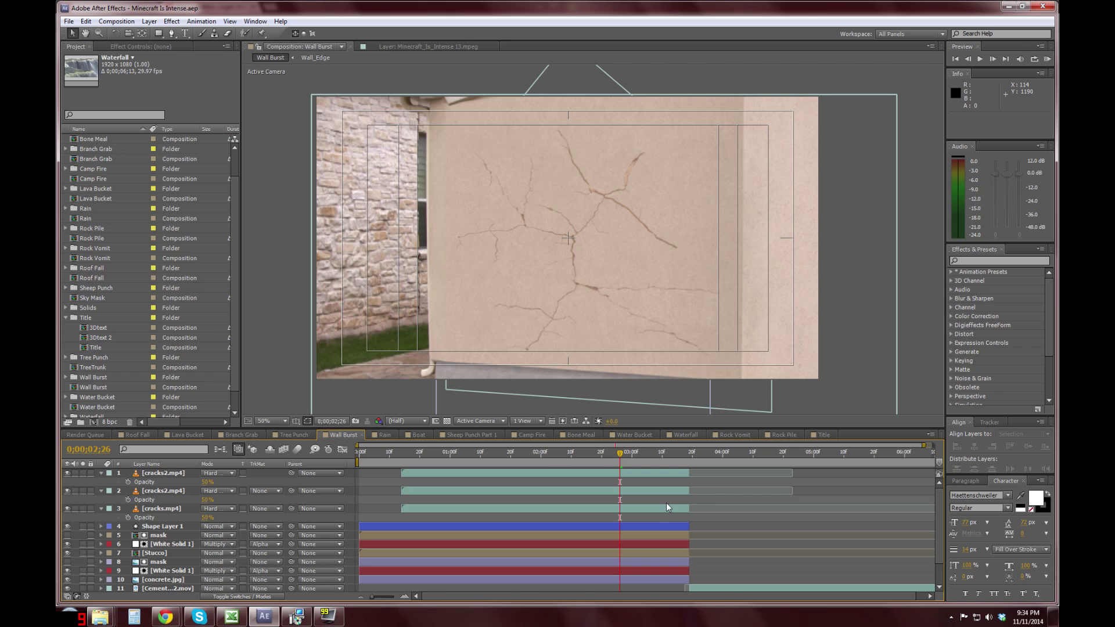
pyautogui.click(388, 452)
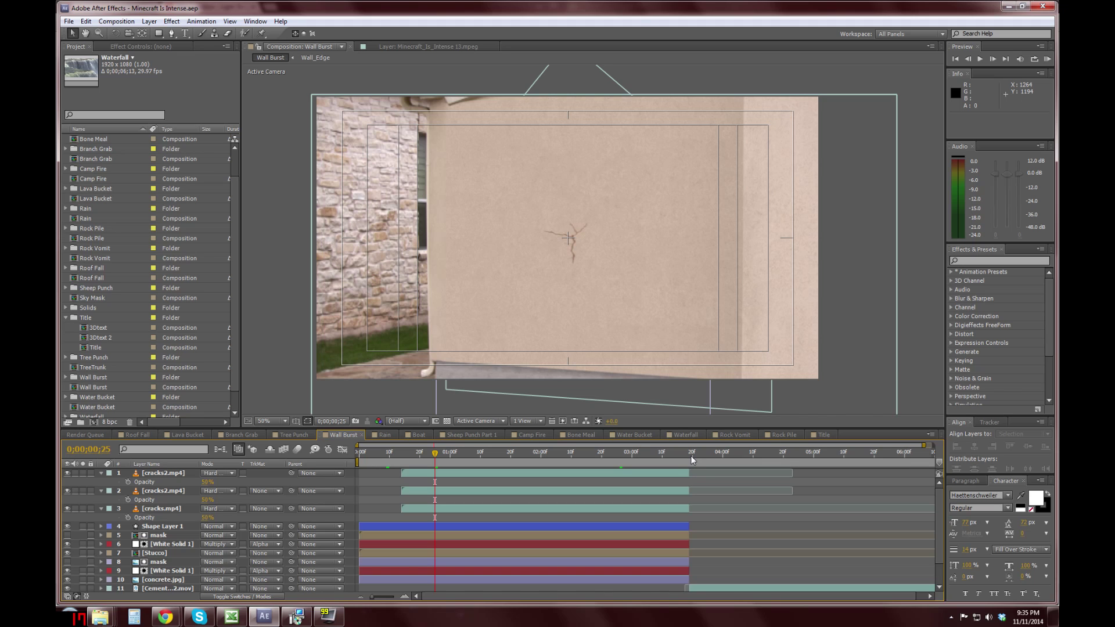
pyautogui.moveTo(576, 451); pyautogui.dragTo(693, 463)
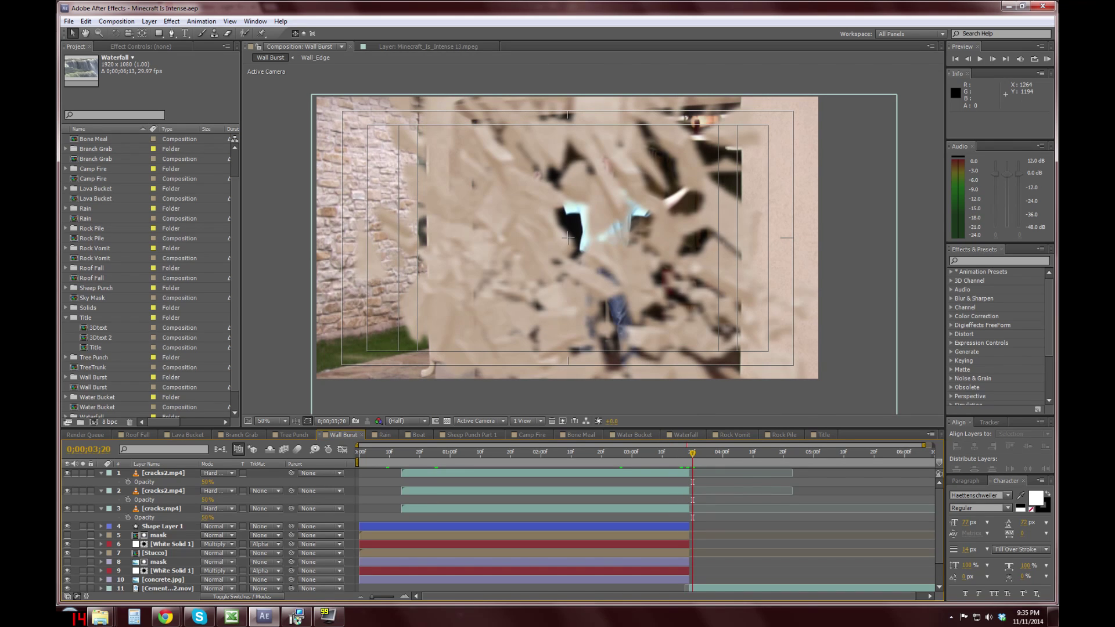
pyautogui.moveTo(700, 463)
pyautogui.mouseDown()
pyautogui.moveTo(730, 459)
pyautogui.moveTo(704, 465)
pyautogui.mouseUp()
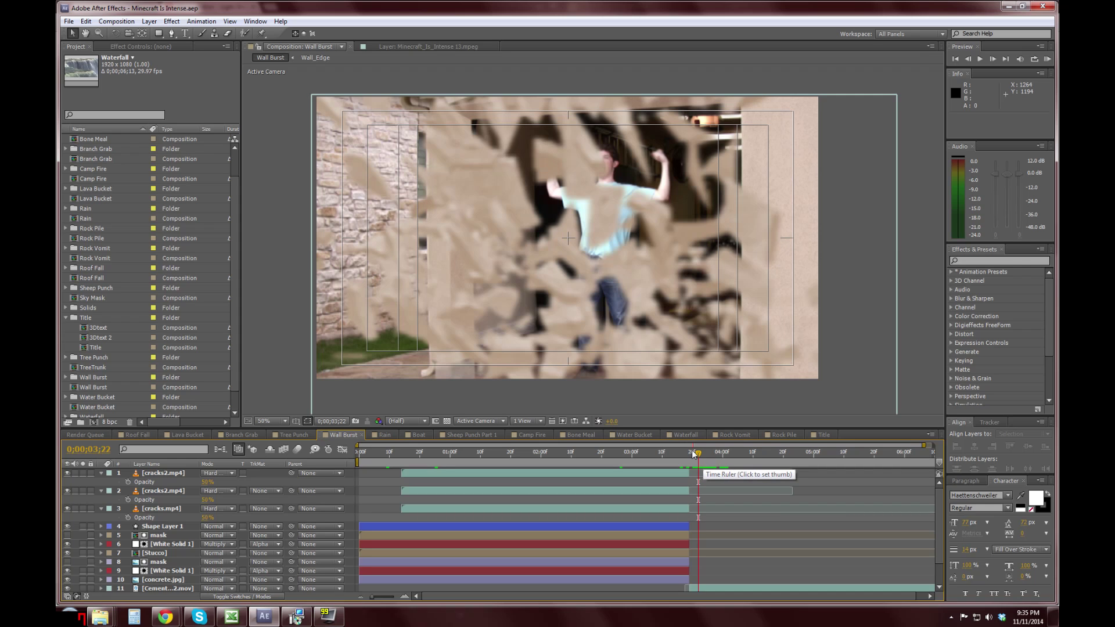
pyautogui.moveTo(696, 455); pyautogui.dragTo(803, 473)
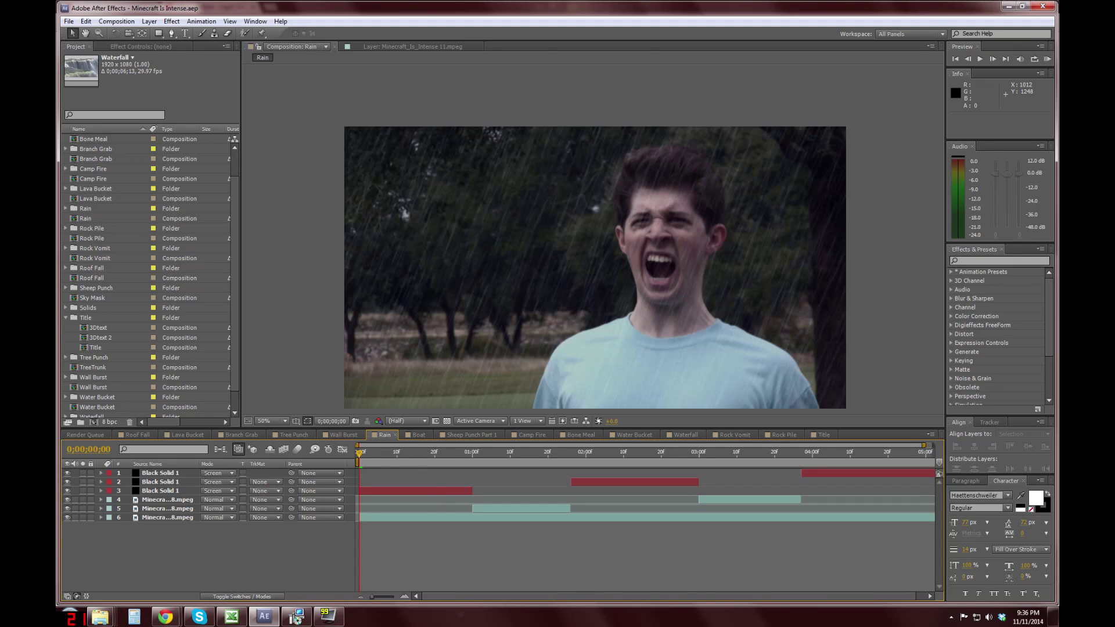
# Step: Inspect the effects on the first Black Solid 1 rain layer and compare frames with and without the rain
pyautogui.click(410, 491)
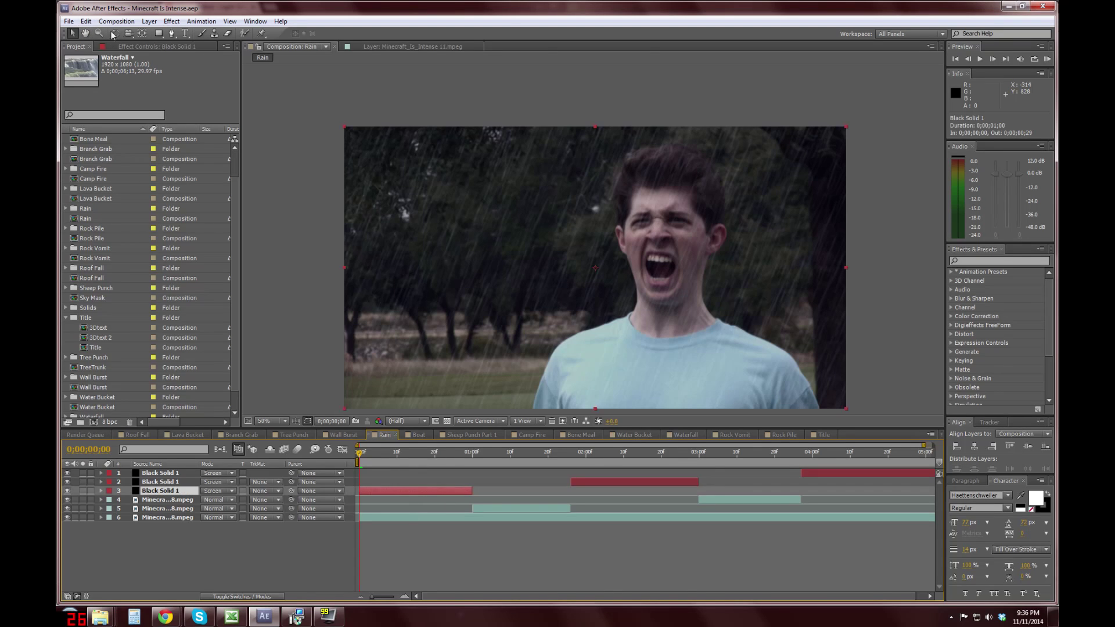
pyautogui.click(131, 47)
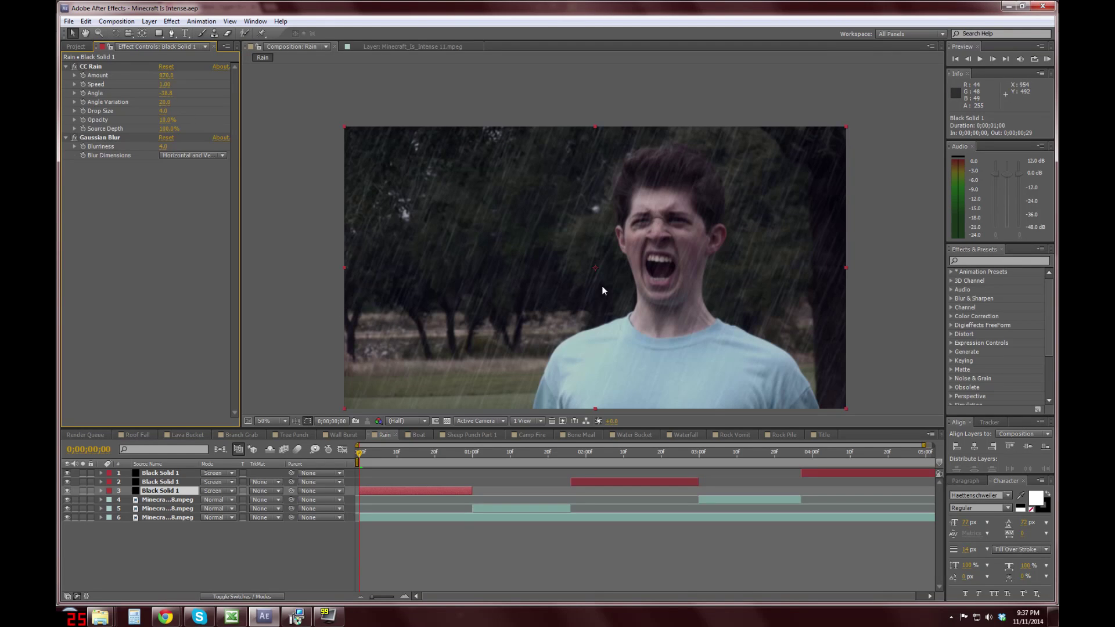
pyautogui.click(464, 455)
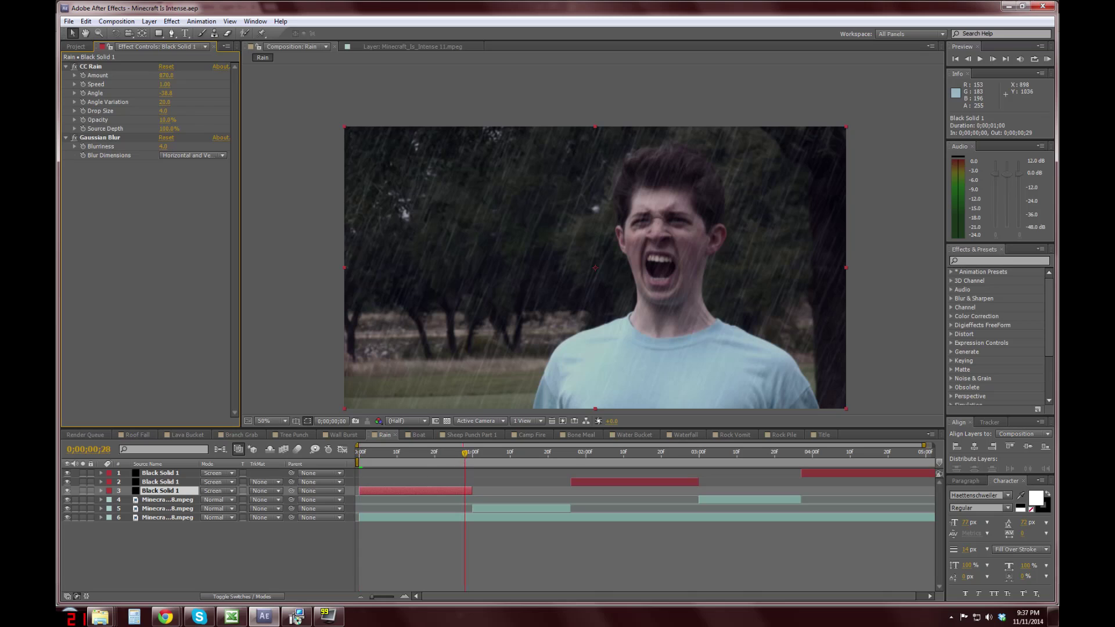
pyautogui.click(483, 455)
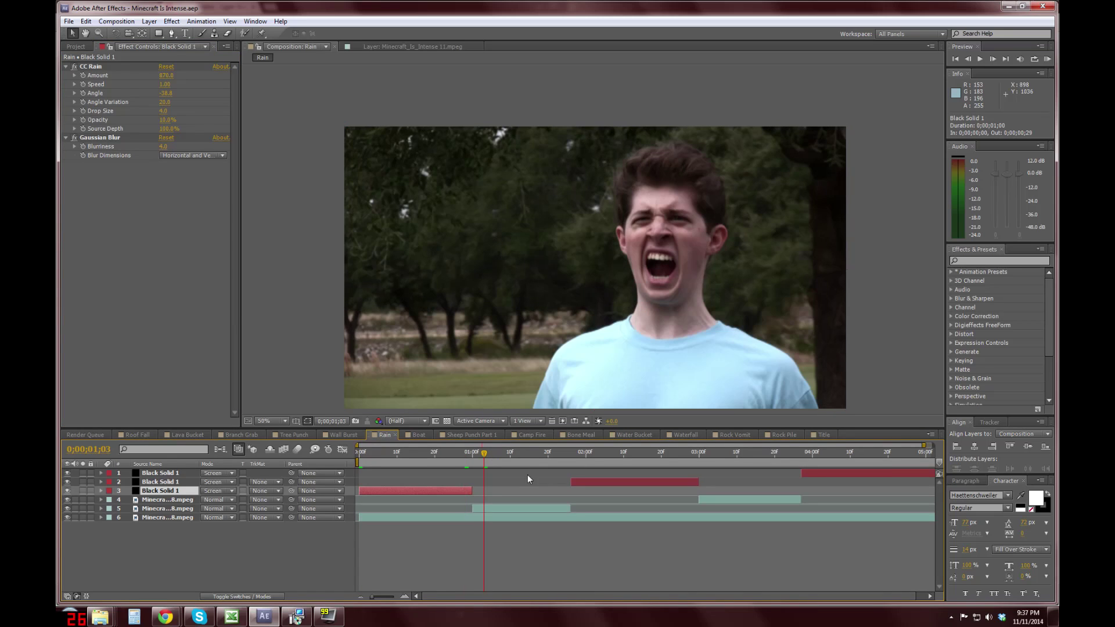
# Step: Open the Sheep Punch Part 1 composition and compare the punch frame at 0;00;02;06 with motion blur off and on
pyautogui.click(494, 435)
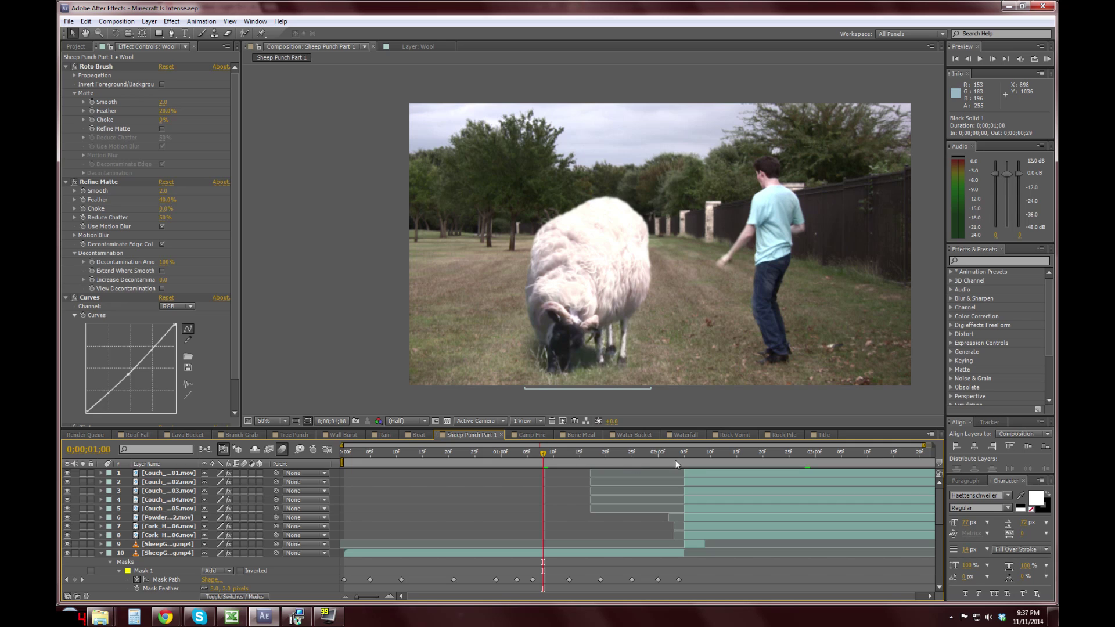
pyautogui.click(682, 452)
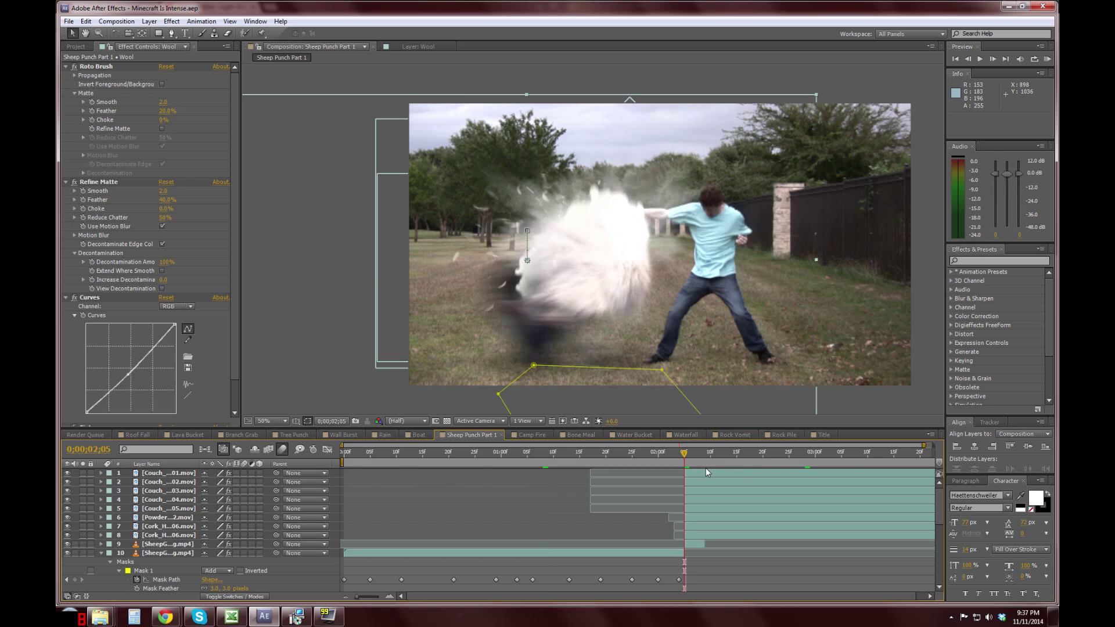
pyautogui.click(692, 459)
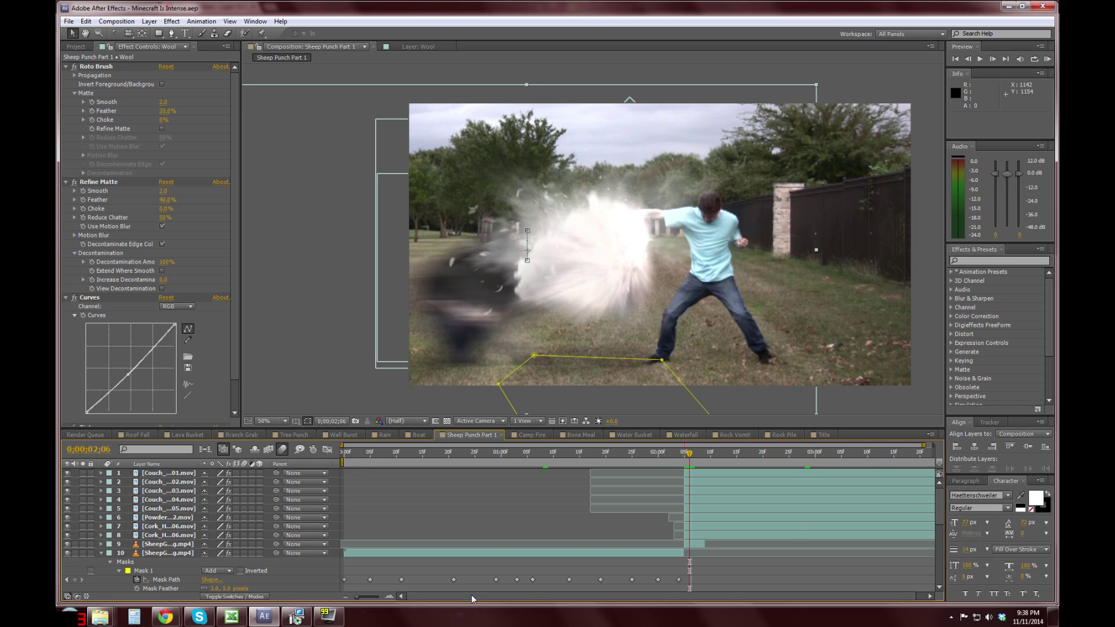
pyautogui.click(282, 450)
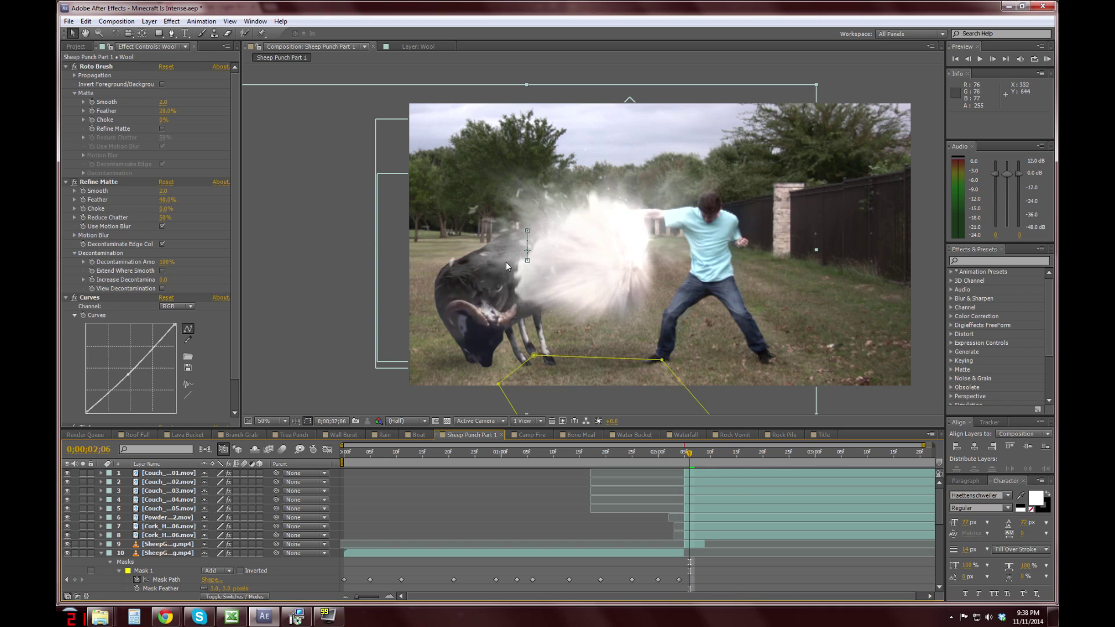
pyautogui.click(283, 449)
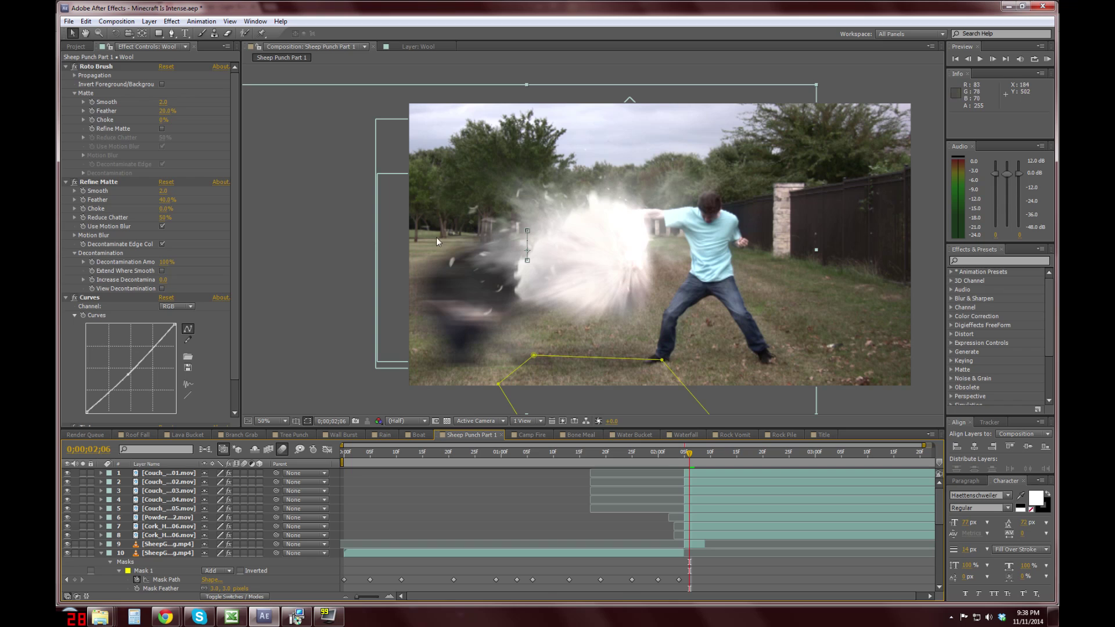
# Step: Preview the wool explosion after the punch, then replay the lead-up from 0;00;01;03 to the impact frame
pyautogui.click(706, 453)
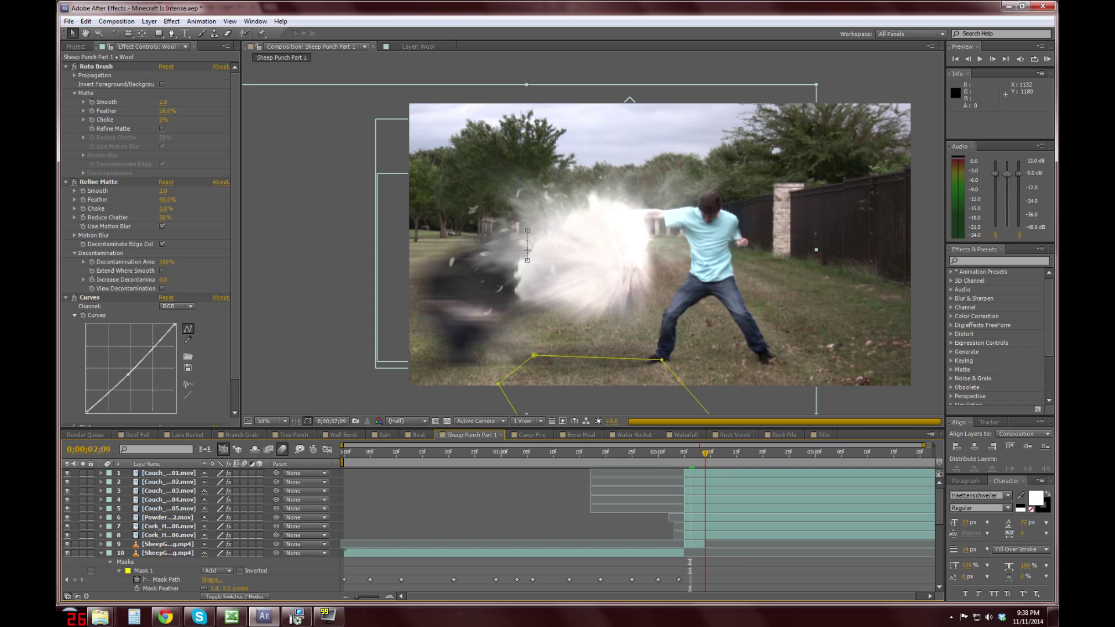
pyautogui.click(736, 455)
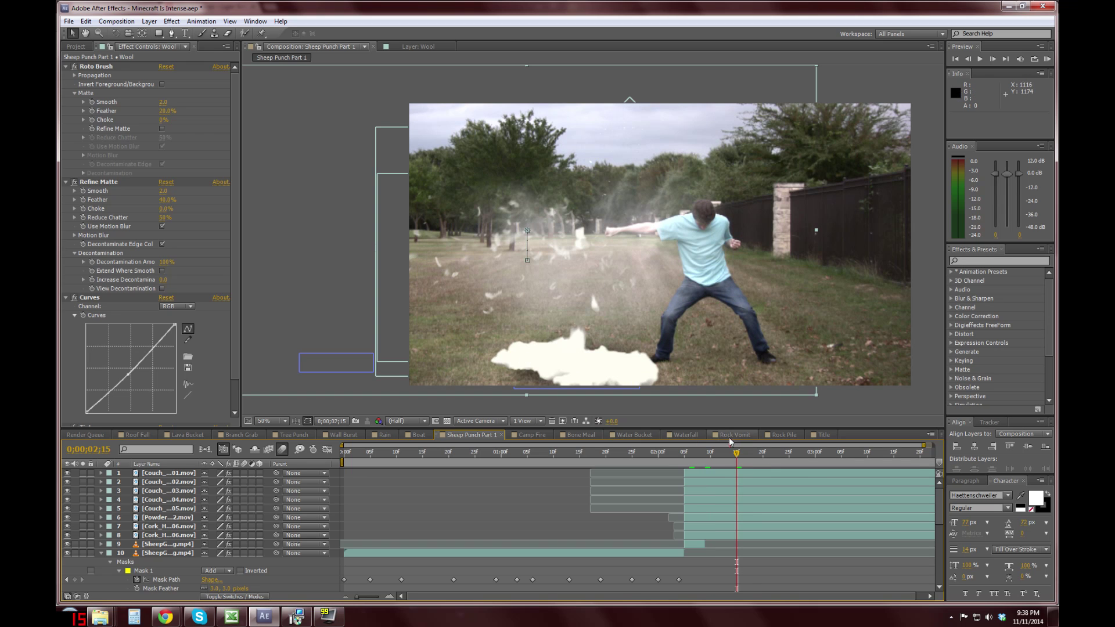
pyautogui.moveTo(736, 456); pyautogui.dragTo(728, 456)
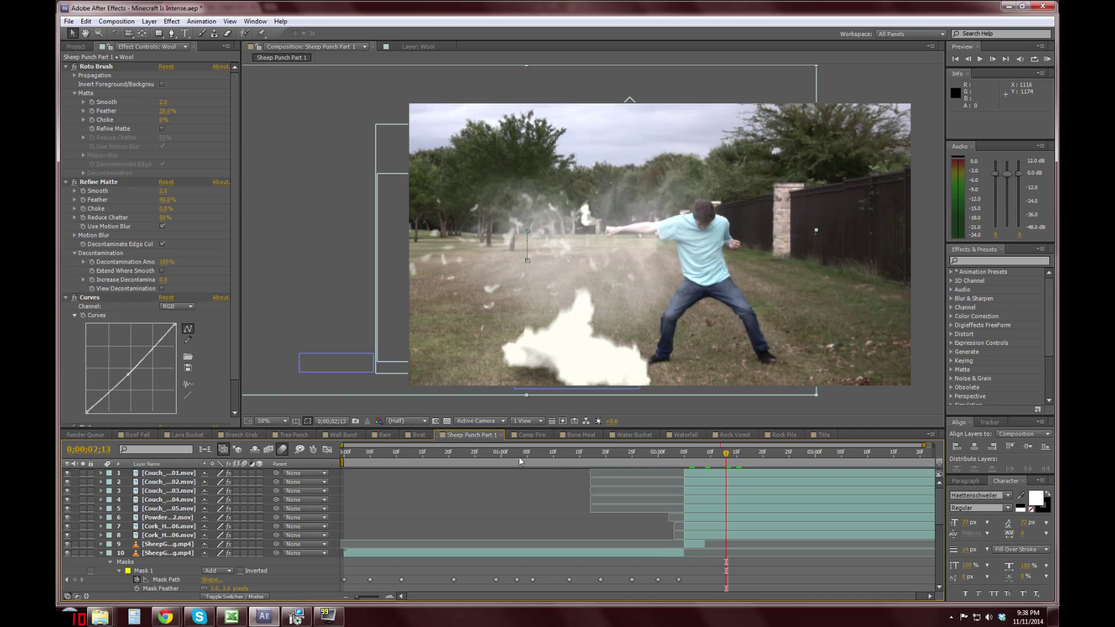
pyautogui.click(519, 459)
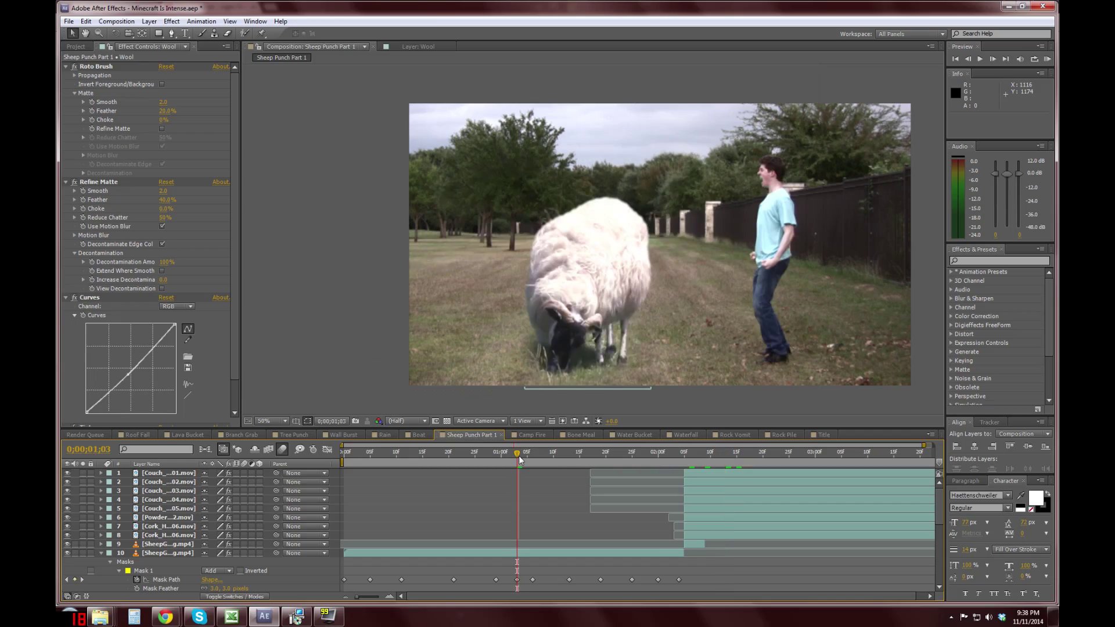
pyautogui.moveTo(596, 452); pyautogui.dragTo(686, 459)
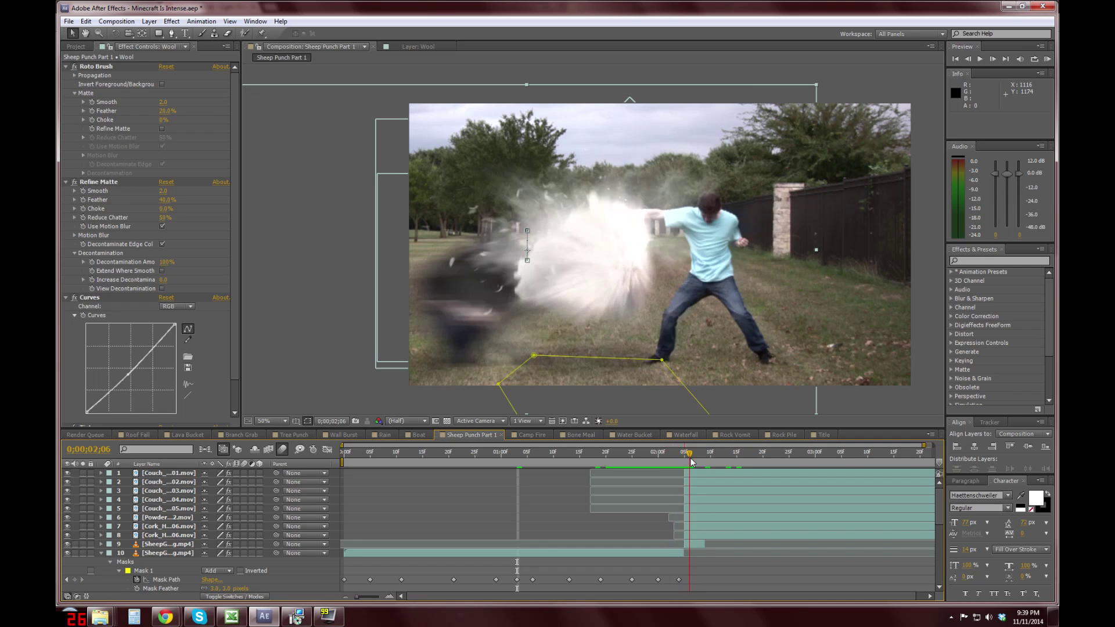
# Step: Open the Camp Fire composition, preview the fire igniting, and view the blending mode choices for the upper Fire_05.mov layer
pyautogui.click(528, 434)
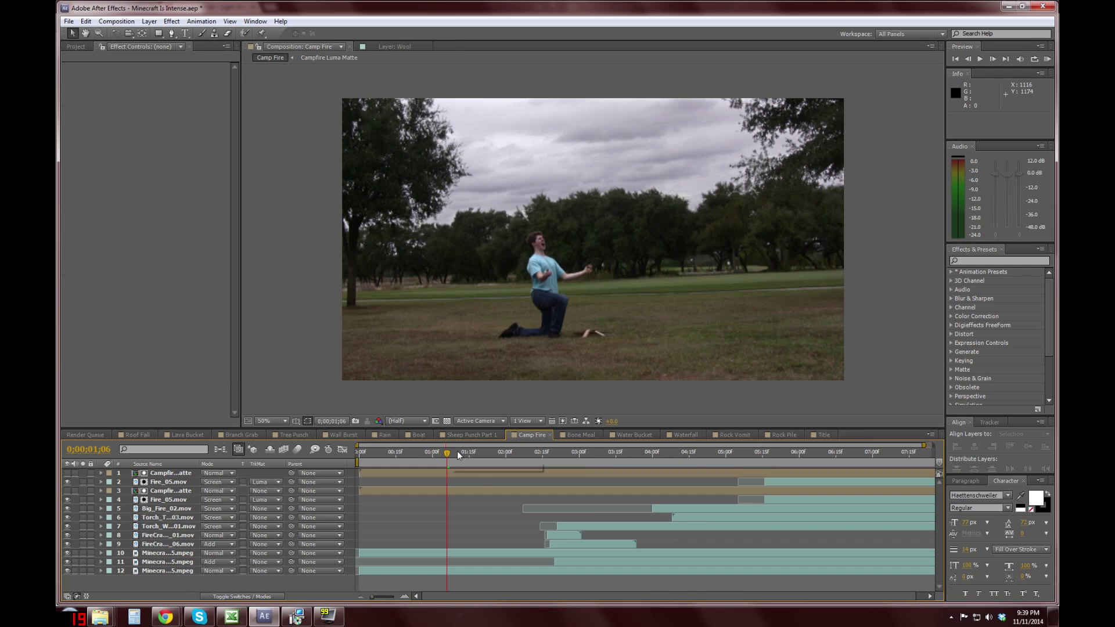
pyautogui.moveTo(470, 458); pyautogui.dragTo(503, 459)
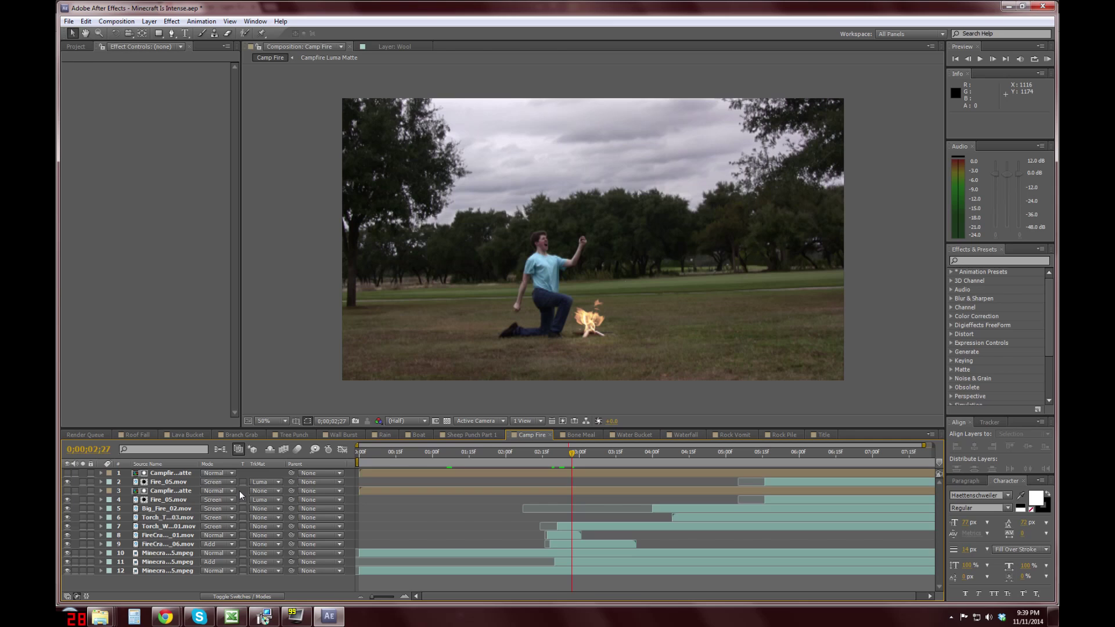
pyautogui.moveTo(570, 450)
pyautogui.mouseDown()
pyautogui.moveTo(605, 455)
pyautogui.moveTo(575, 460)
pyautogui.mouseUp()
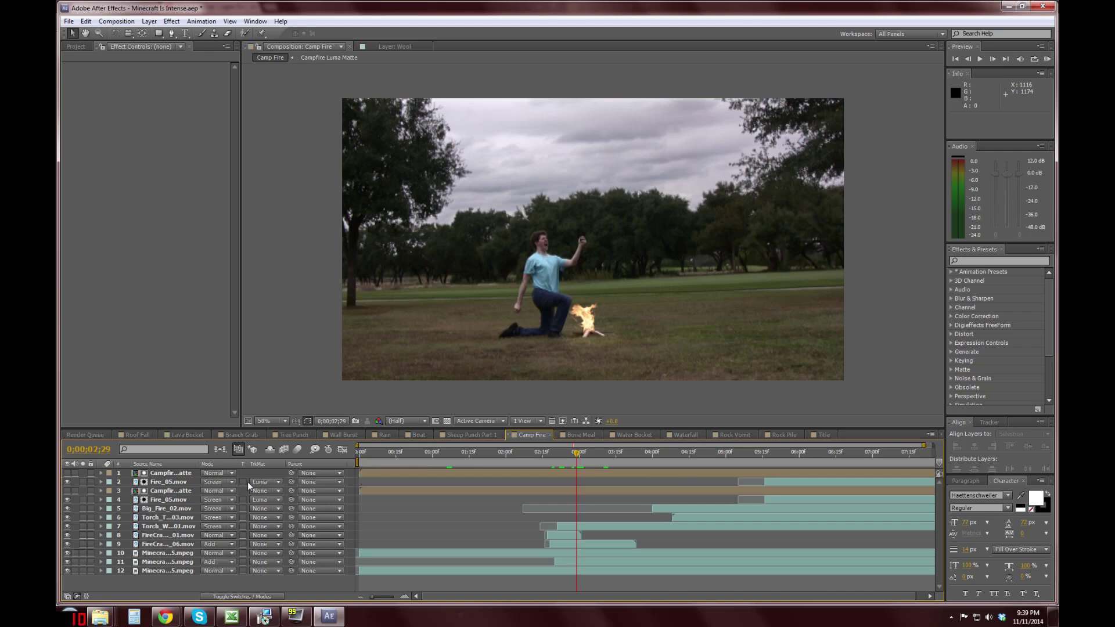
pyautogui.click(232, 483)
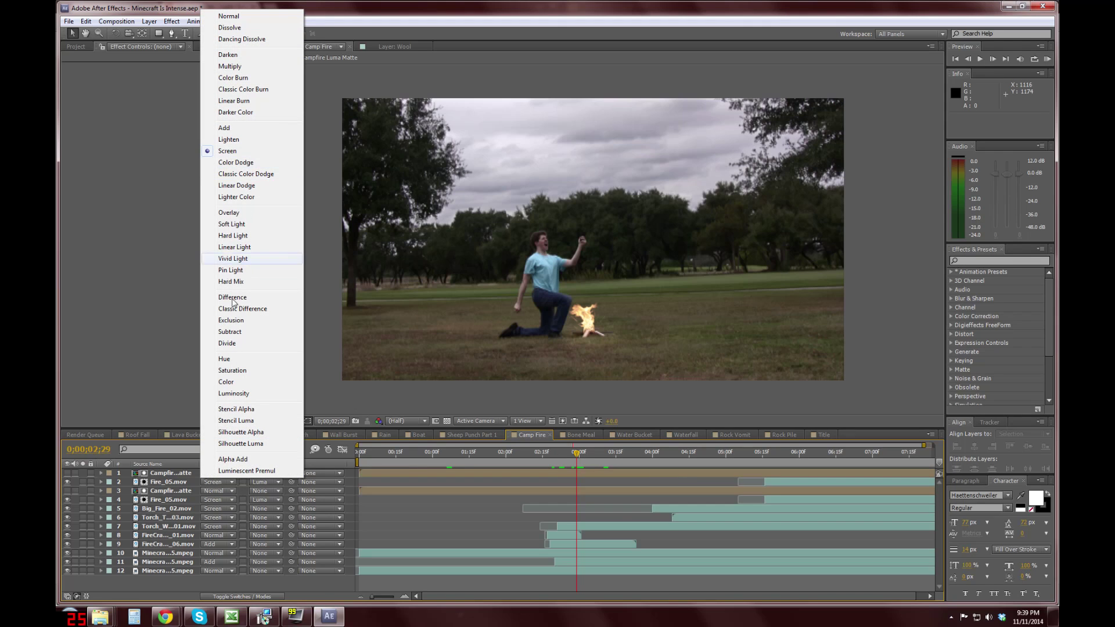
pyautogui.click(493, 401)
pyautogui.moveTo(596, 453); pyautogui.dragTo(693, 455)
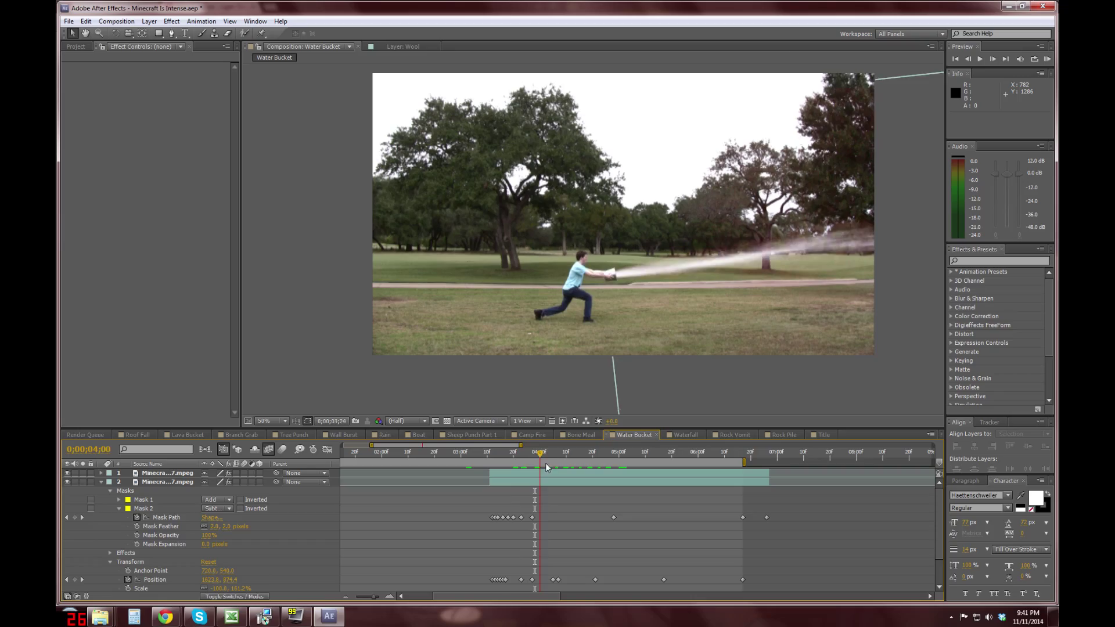
# Step: Preview the water blast in the Water Bucket composition from about 0;00;04;00 onward
pyautogui.moveTo(546, 464); pyautogui.dragTo(682, 476)
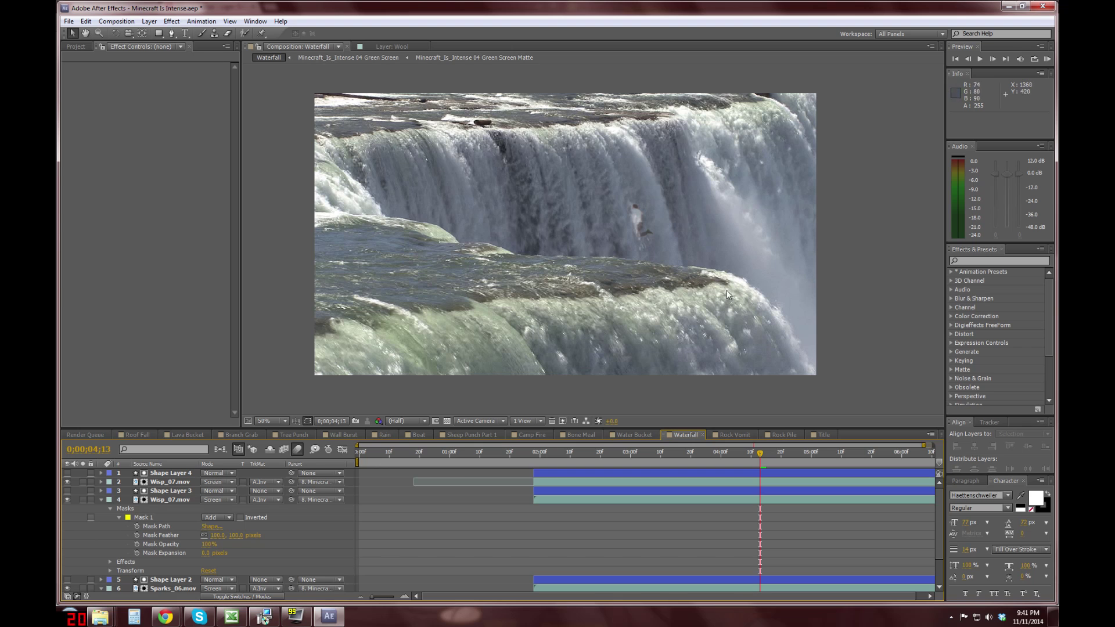
# Step: Open the Boat composition and examine the boat riding past the rocks between 0;00;00;13 and 0;00;00;24
pyautogui.click(419, 435)
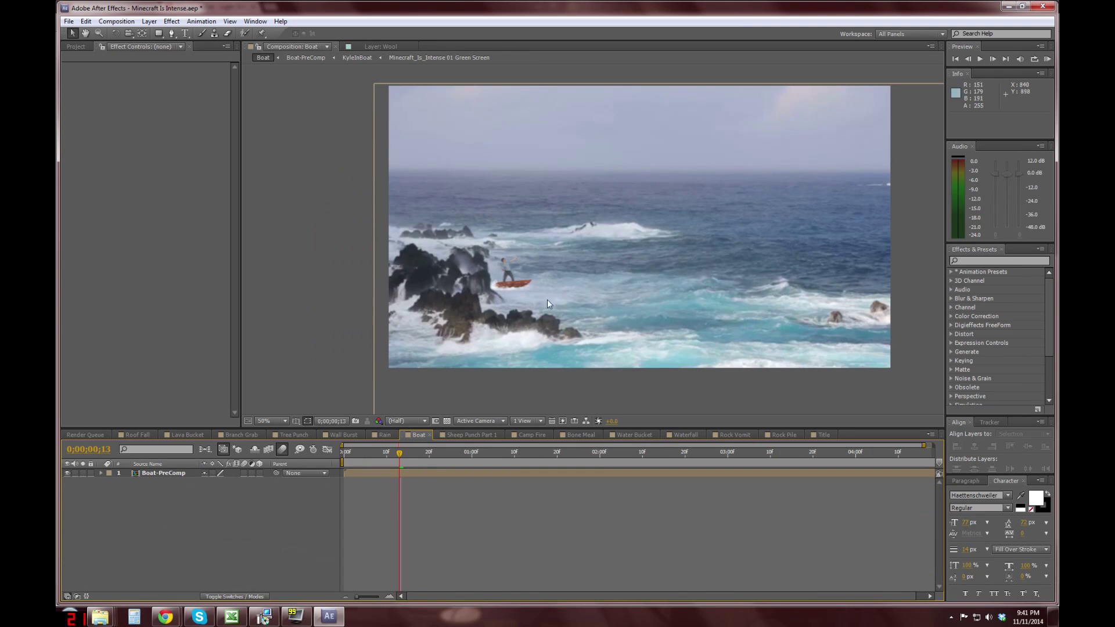
pyautogui.press('pagedown')
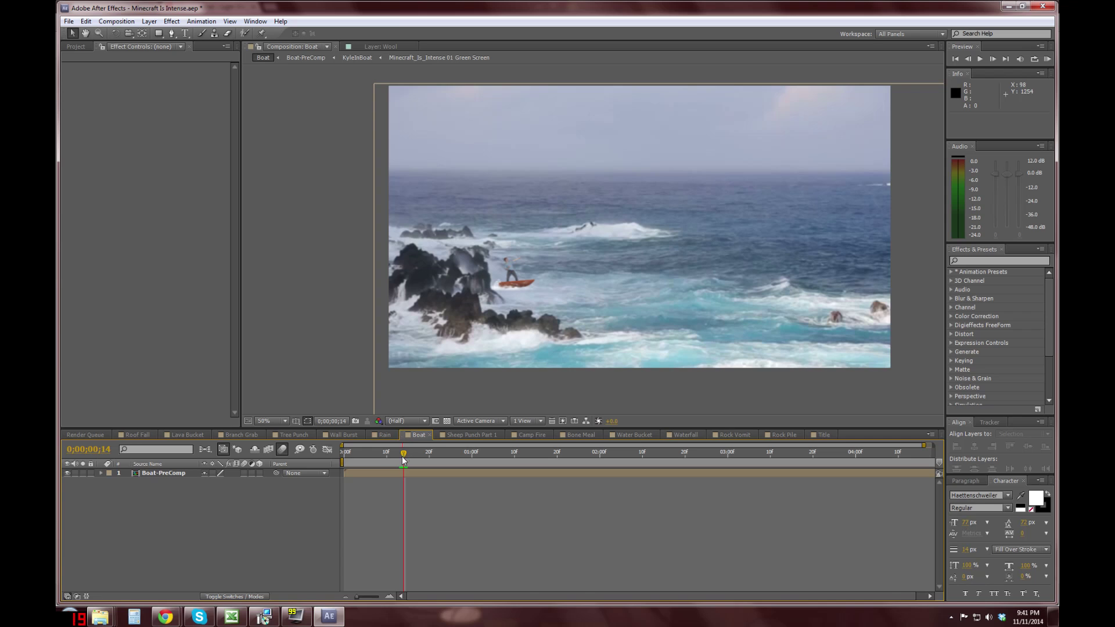
pyautogui.press('pagedown')
pyautogui.click(430, 459)
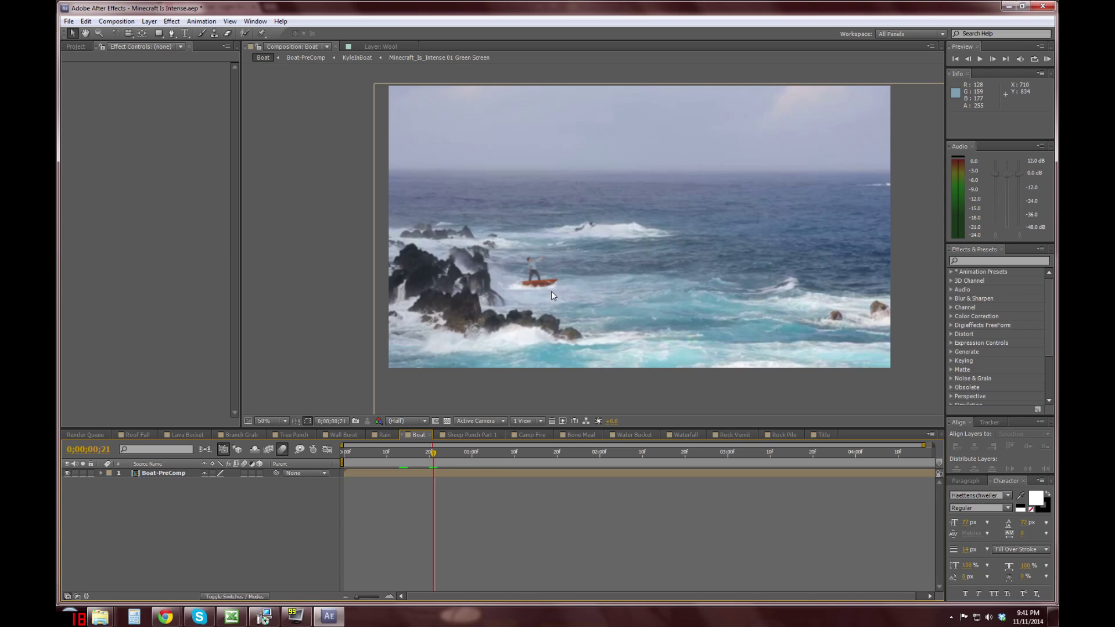
pyautogui.moveTo(440, 454); pyautogui.dragTo(445, 454)
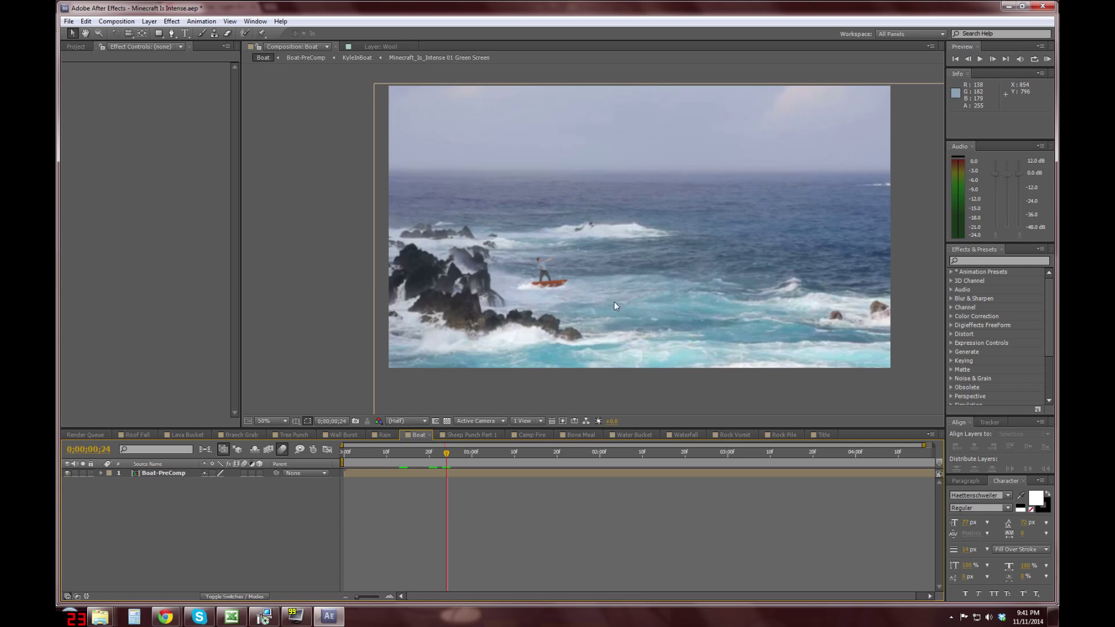
pyautogui.moveTo(450, 457); pyautogui.dragTo(442, 458)
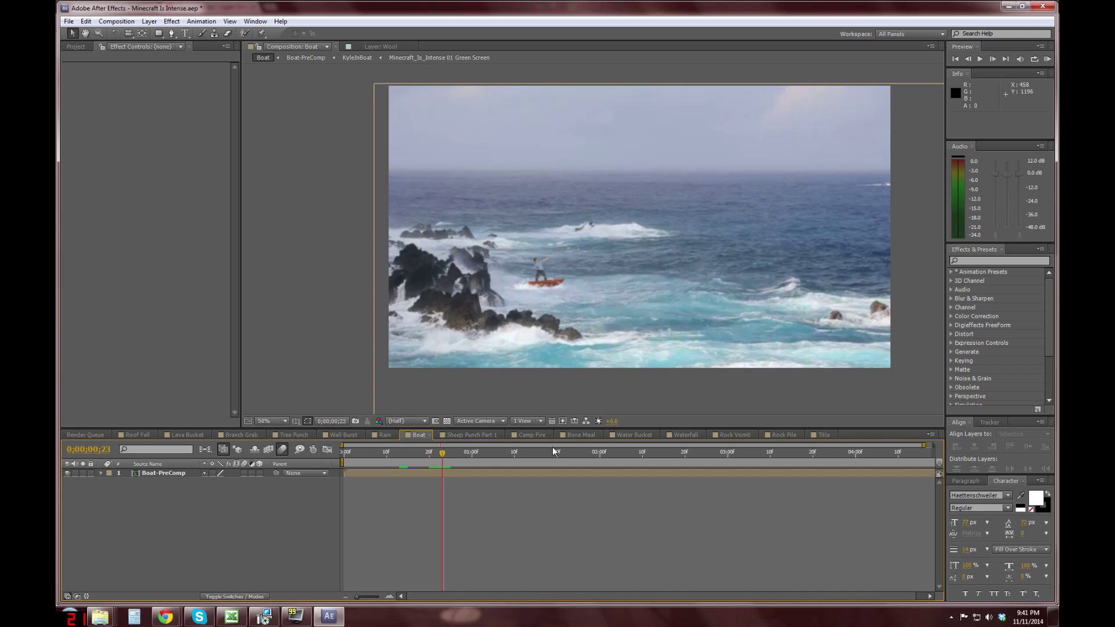
# Step: Open the Rock Pile composition and examine the stacked rocks held above the actor up close
pyautogui.click(784, 435)
pyautogui.moveTo(642, 214); pyautogui.dragTo(504, 234)
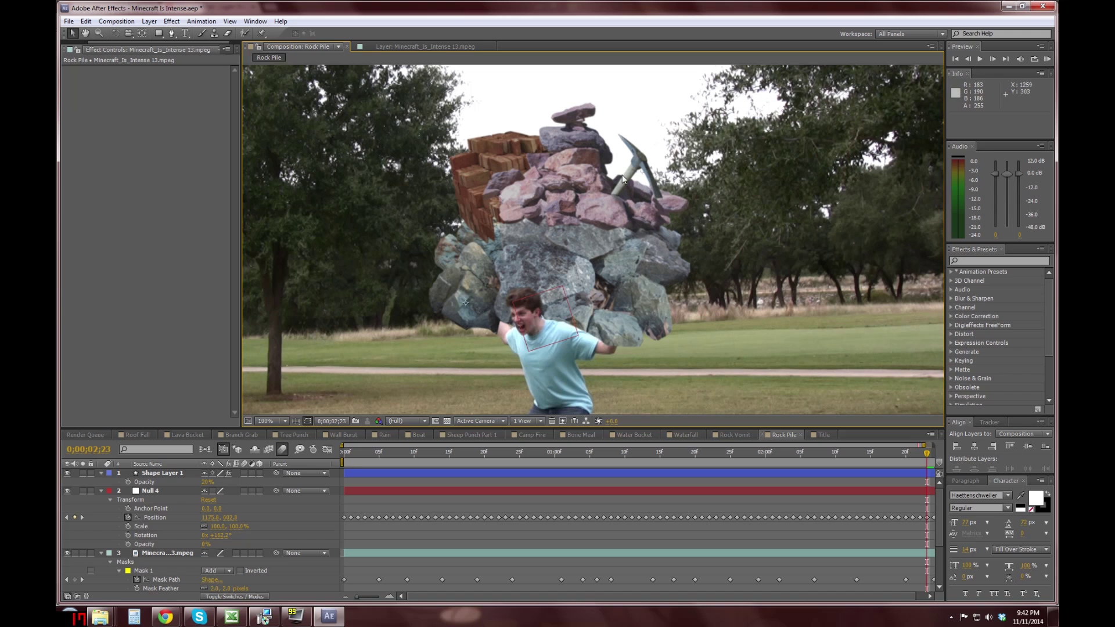
pyautogui.moveTo(576, 285); pyautogui.dragTo(609, 279)
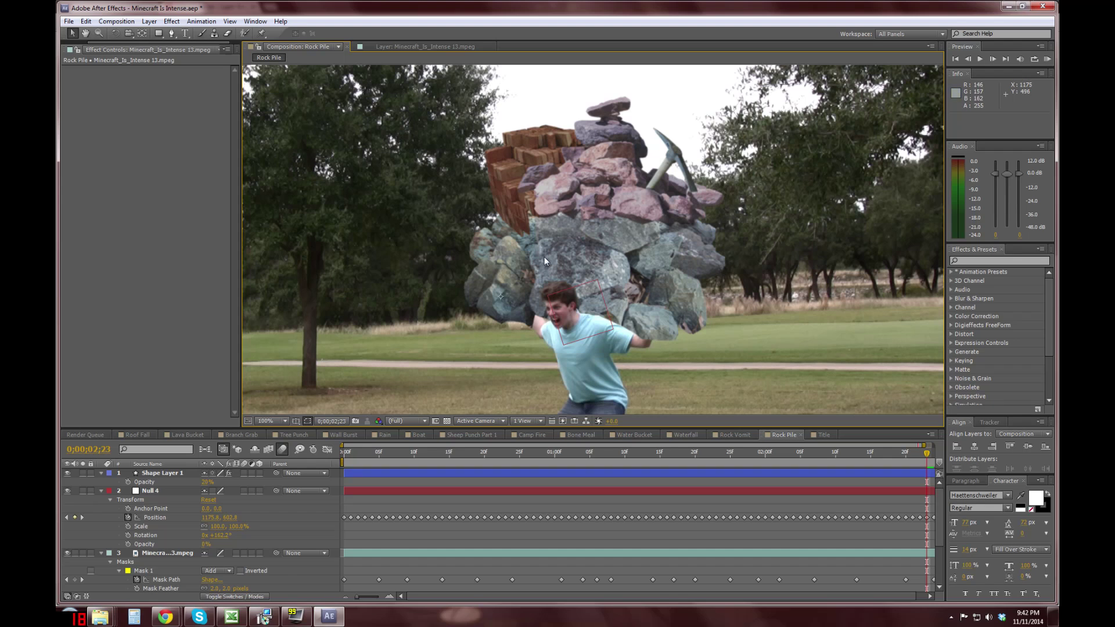
pyautogui.moveTo(432, 296); pyautogui.dragTo(505, 285)
pyautogui.moveTo(720, 303); pyautogui.dragTo(686, 301)
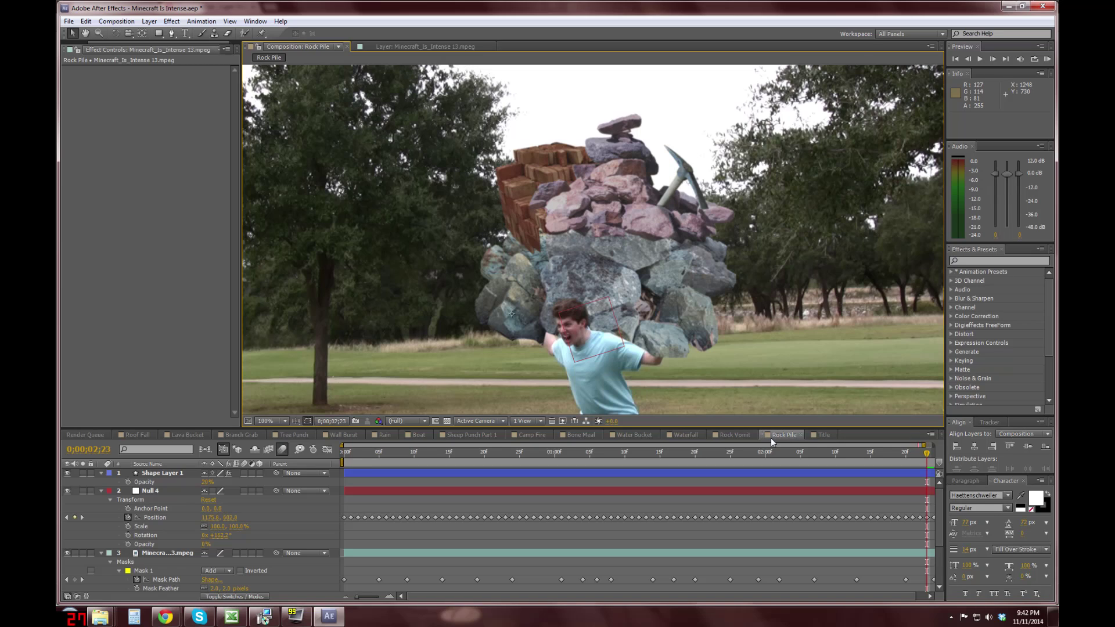
# Step: Open the Rock Vomit composition and display the Ramp effect settings of the Black Solid 5 layer
pyautogui.click(737, 435)
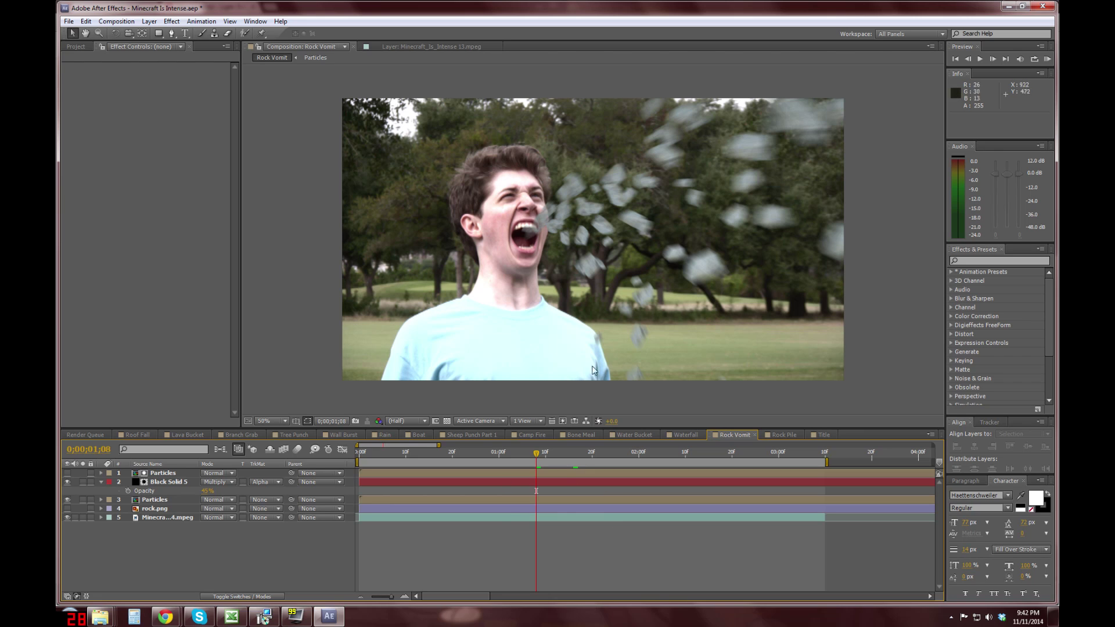
pyautogui.click(550, 482)
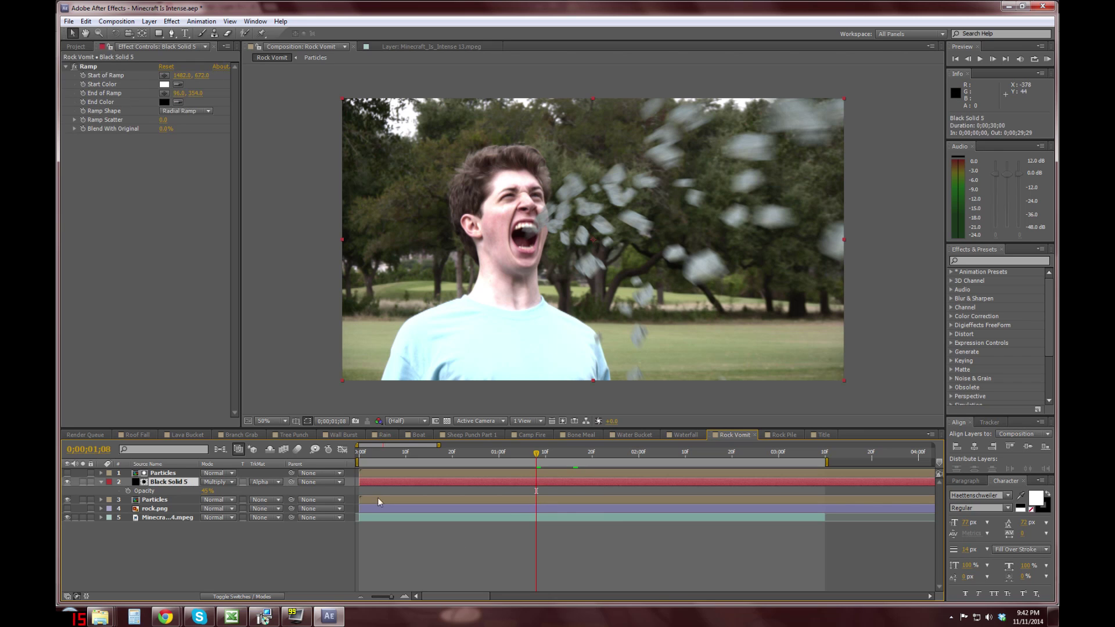
# Step: Examine the top Particles layer's effects and the CC Particle World setup in the nested Particles composition, and return to Rock Vomit
pyautogui.click(601, 473)
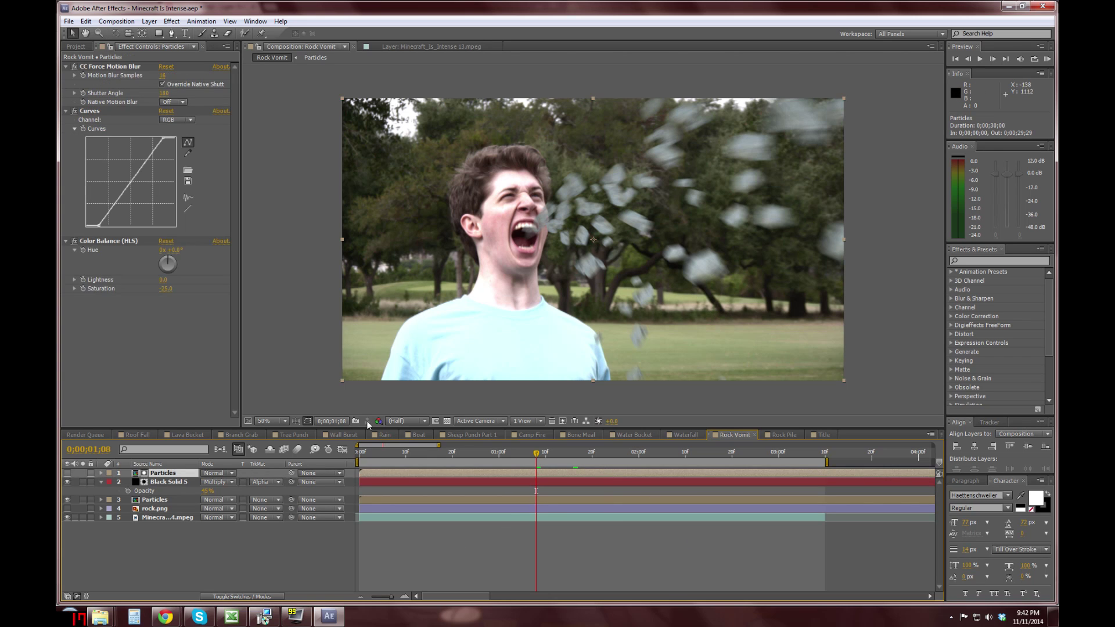
pyautogui.doubleClick(494, 504)
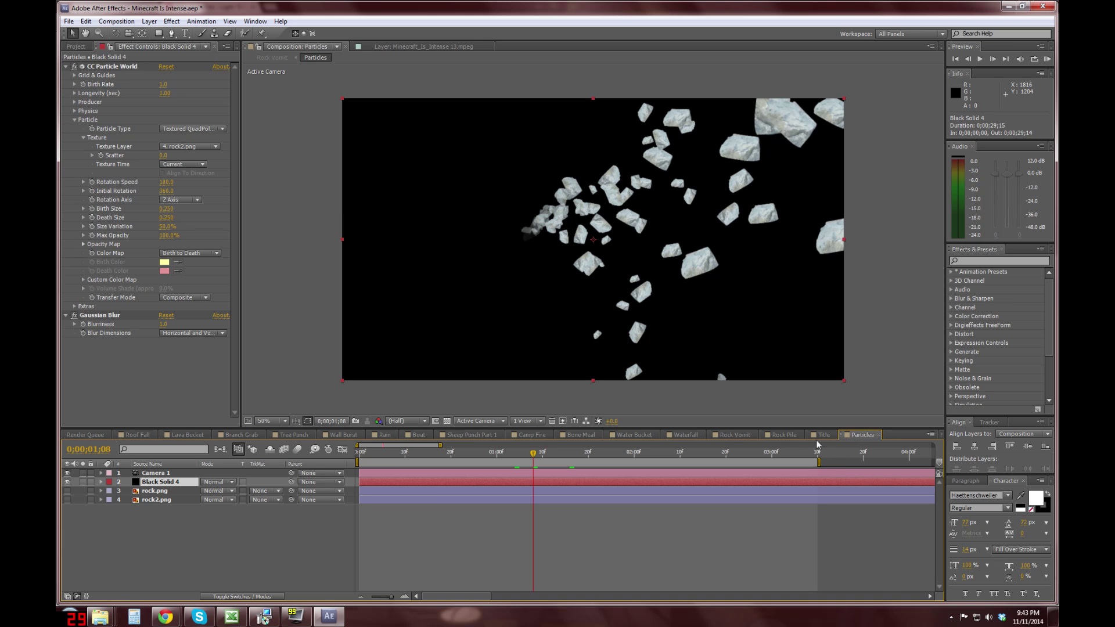
pyautogui.click(879, 435)
pyautogui.click(735, 434)
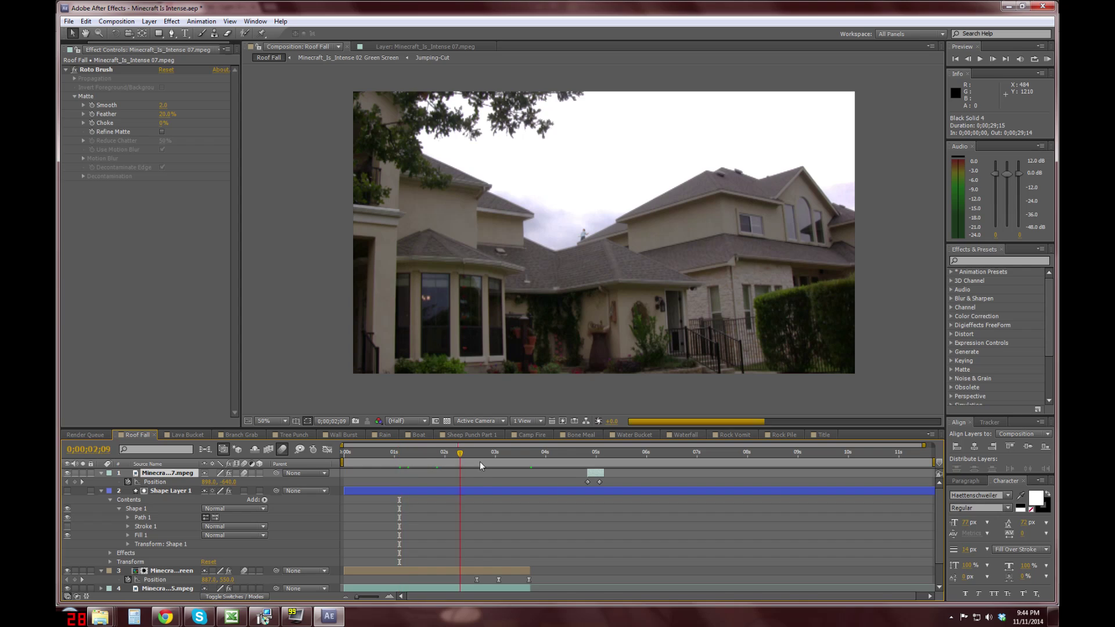
# Step: Step through the Roof Fall composition from the rooftop jump at 0;00;02;22 to the fall past the wall at about 0;00;05;09
pyautogui.click(480, 461)
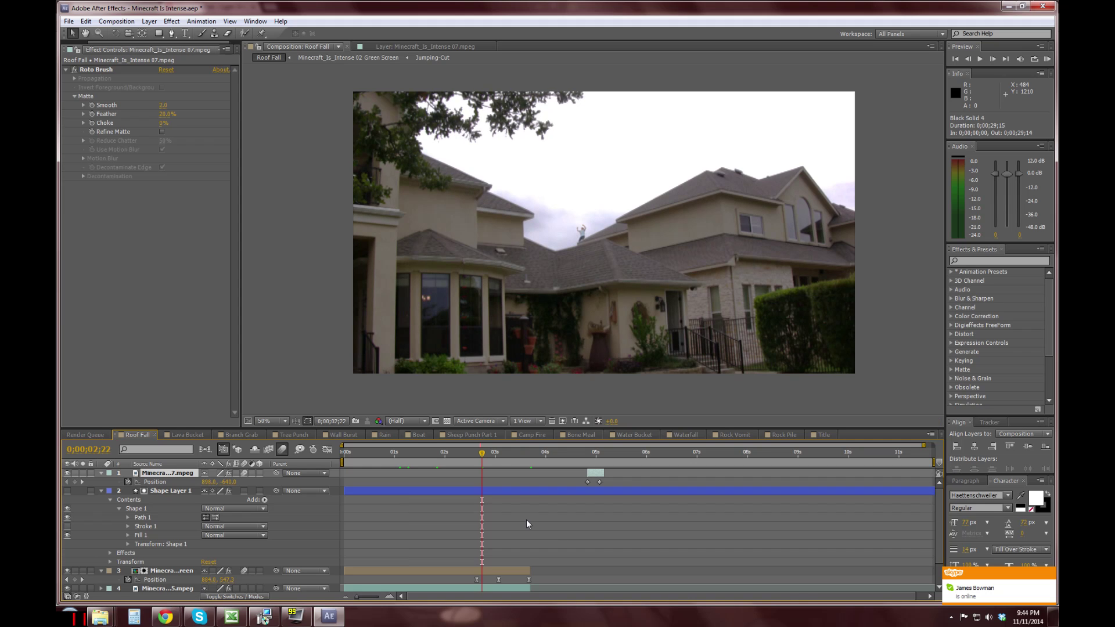
pyautogui.click(497, 454)
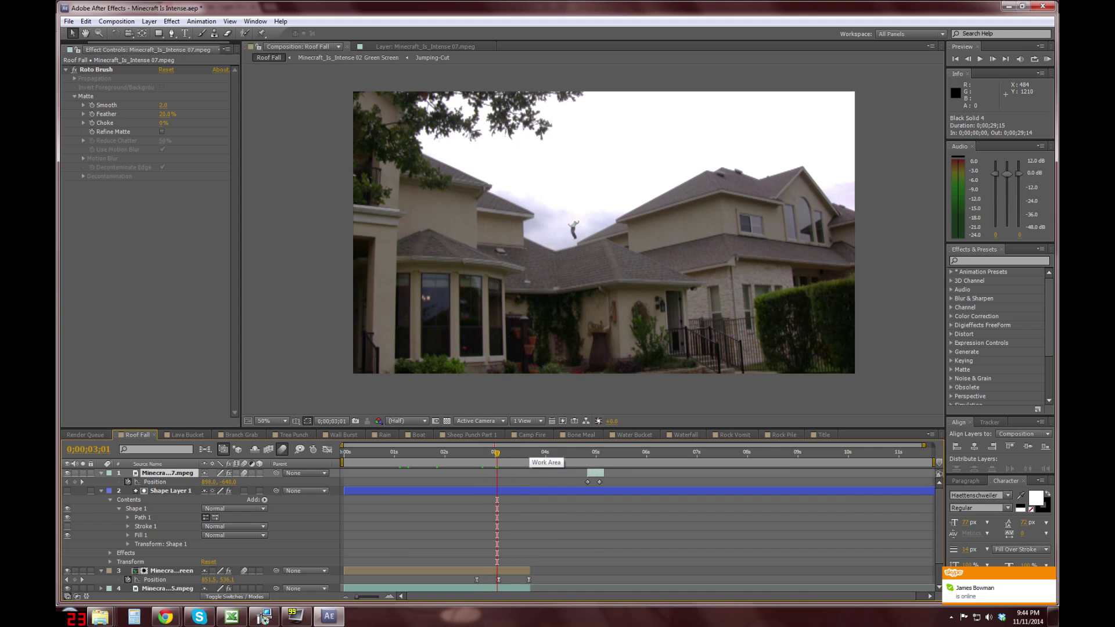
pyautogui.click(516, 460)
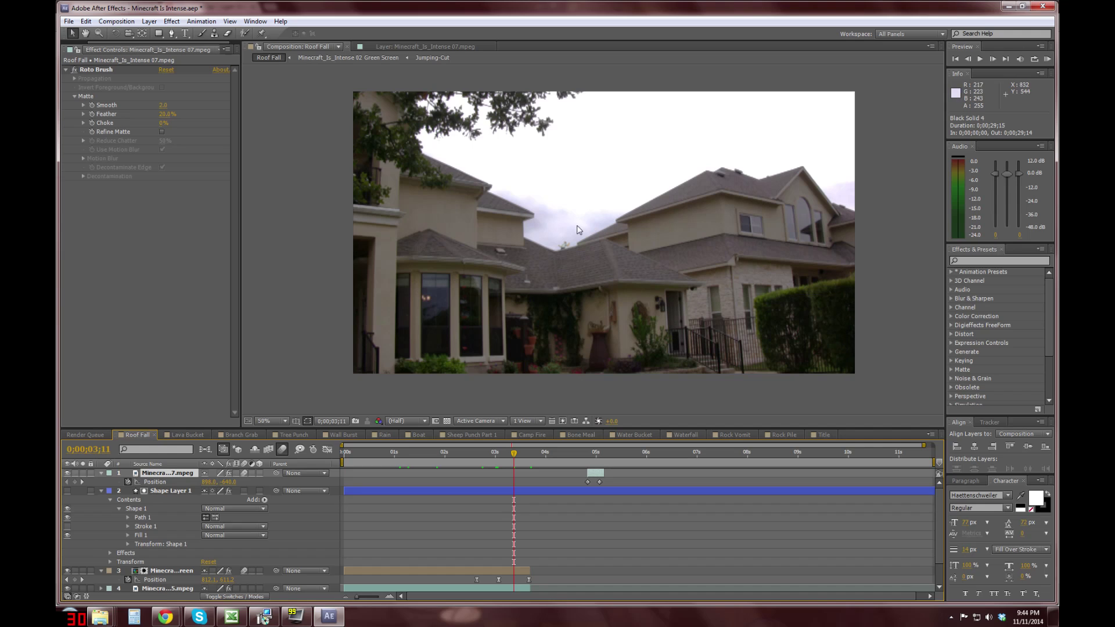
pyautogui.moveTo(509, 460); pyautogui.dragTo(577, 476)
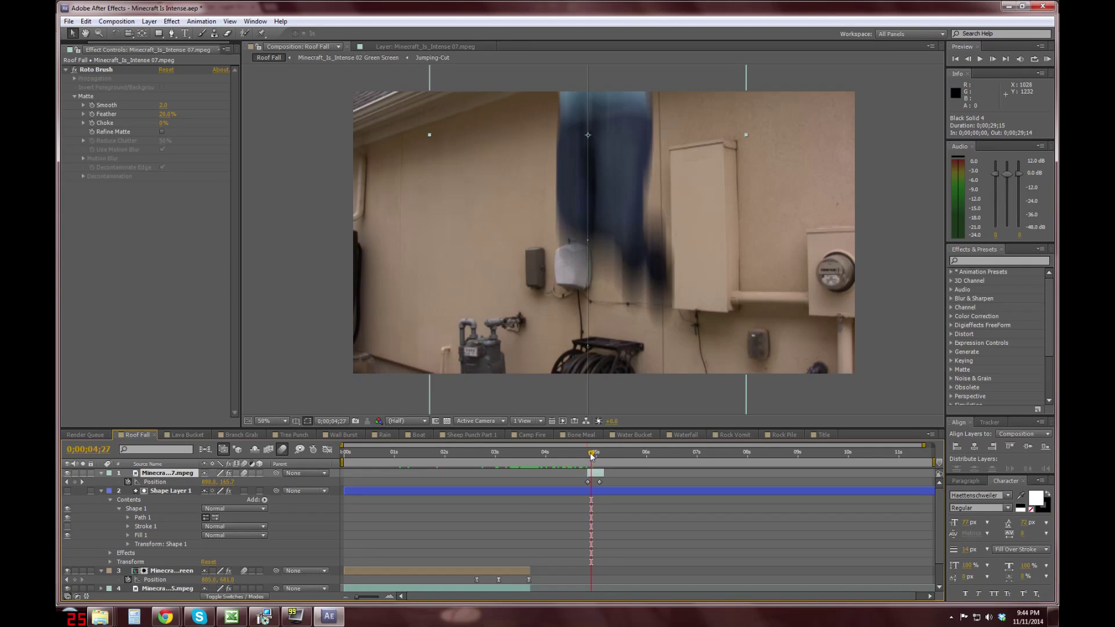
pyautogui.moveTo(592, 457); pyautogui.dragTo(611, 458)
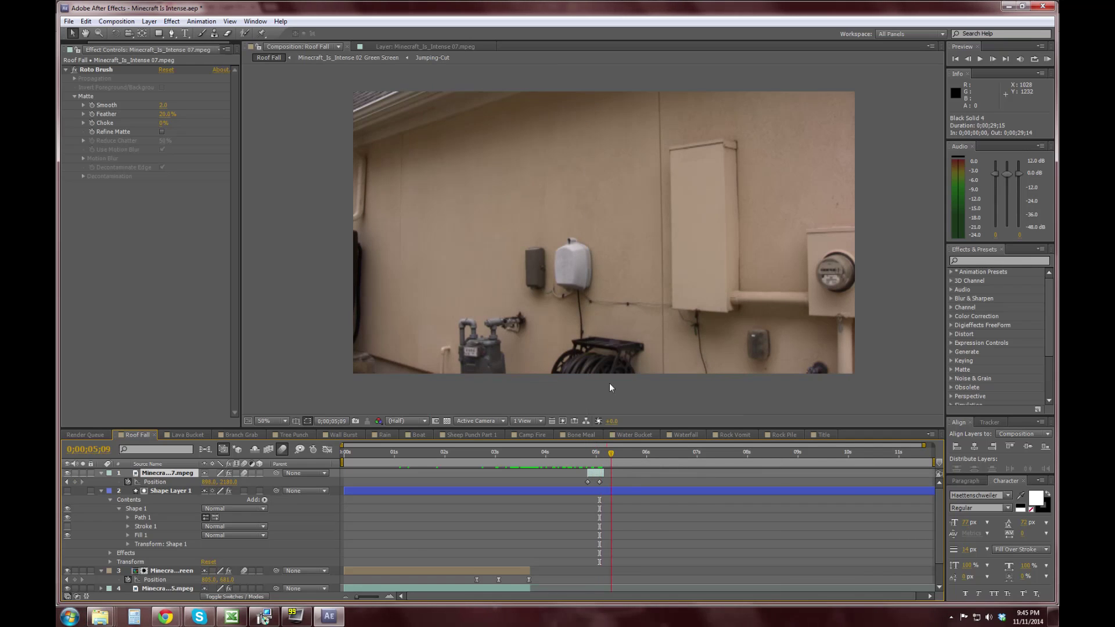
# Step: Open the Title composition and examine the 3D Minecraft Is Intense title at 0;00;03;15
pyautogui.moveTo(635, 460); pyautogui.dragTo(838, 456)
pyautogui.click(824, 435)
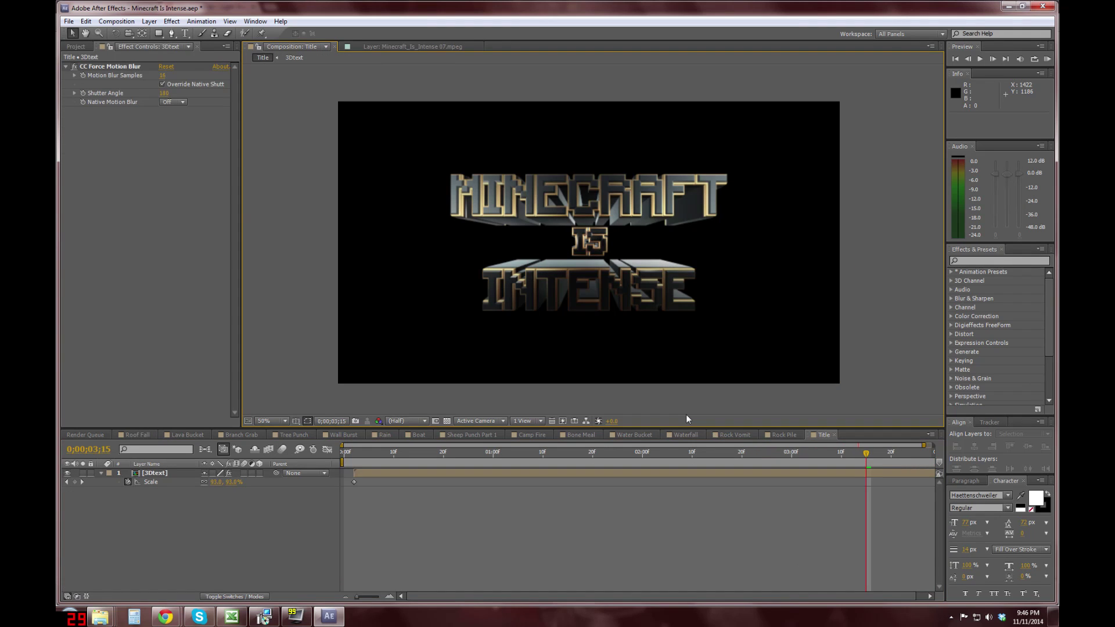